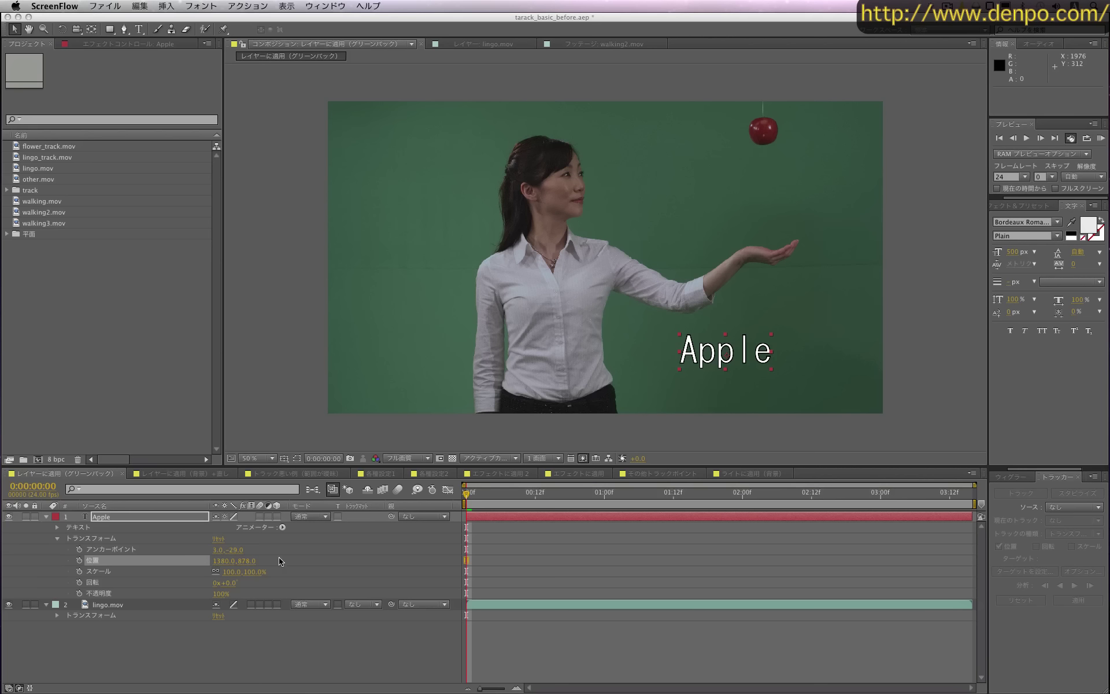
Step: Move the Apple text up onto the red apple, to Position 1498, 100
click(478, 498)
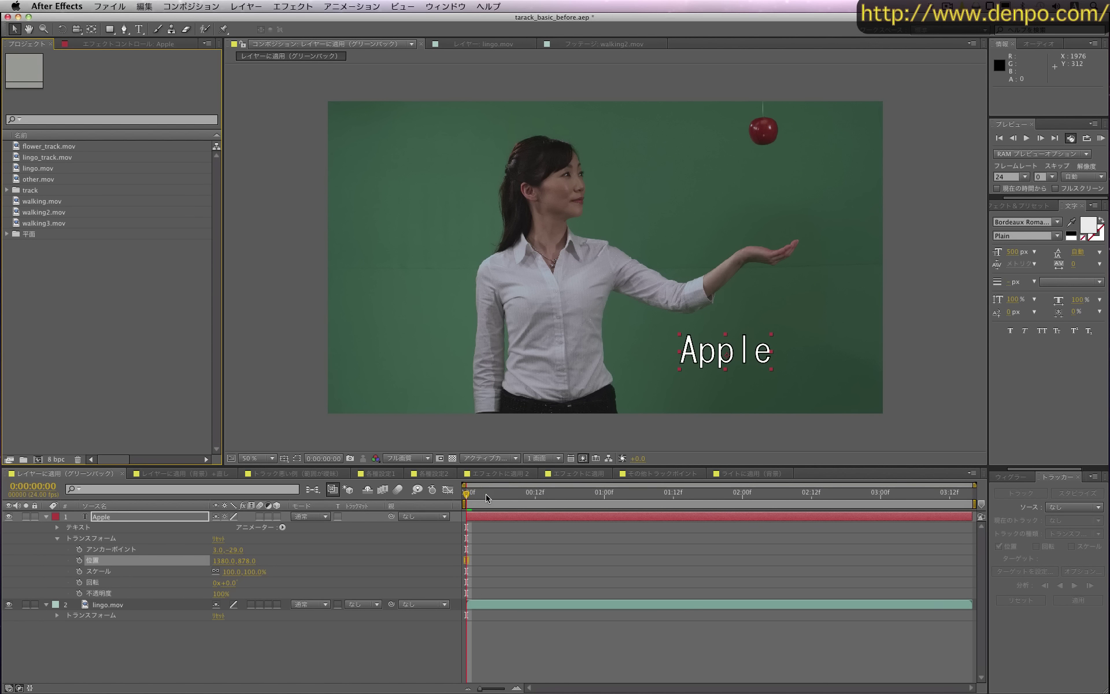
mouse_move(486, 497)
mouse_down()
mouse_move(909, 505)
mouse_move(466, 500)
mouse_up()
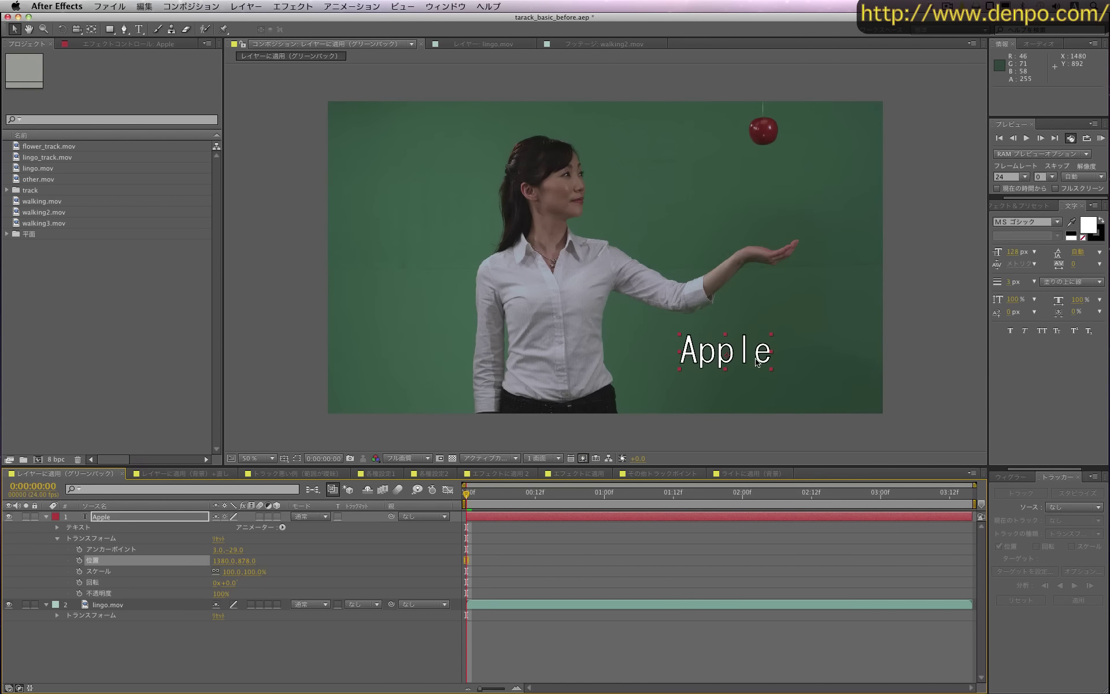
mouse_move(756, 362)
mouse_down()
mouse_move(795, 341)
mouse_move(771, 185)
mouse_move(734, 190)
mouse_move(755, 188)
mouse_move(792, 136)
mouse_up()
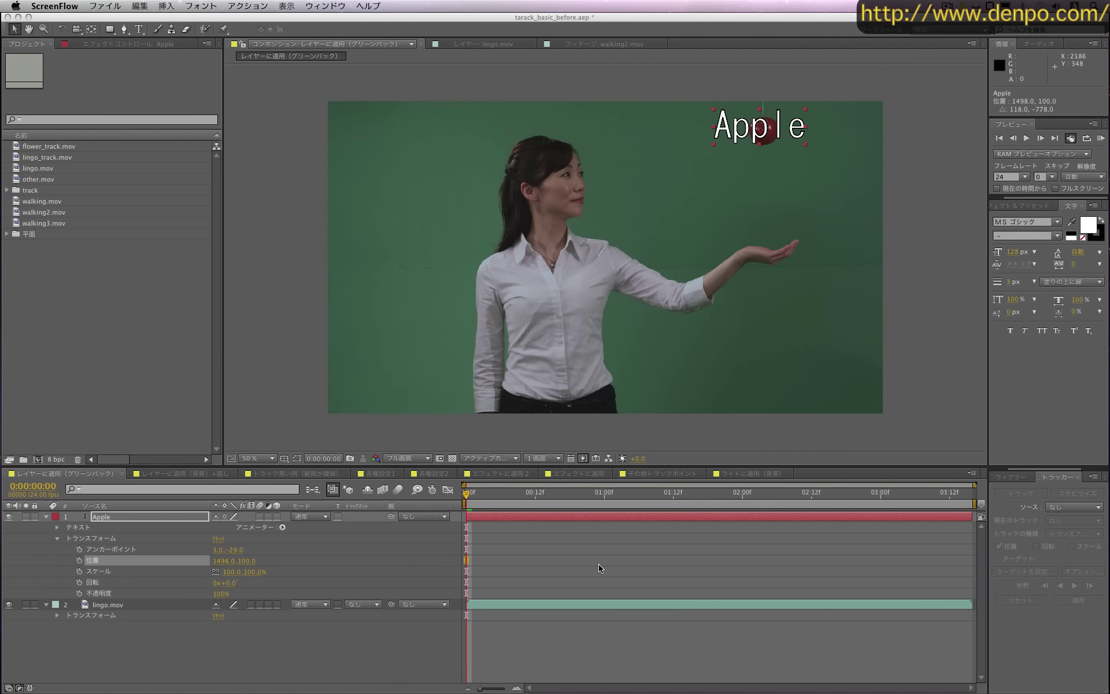
click(118, 522)
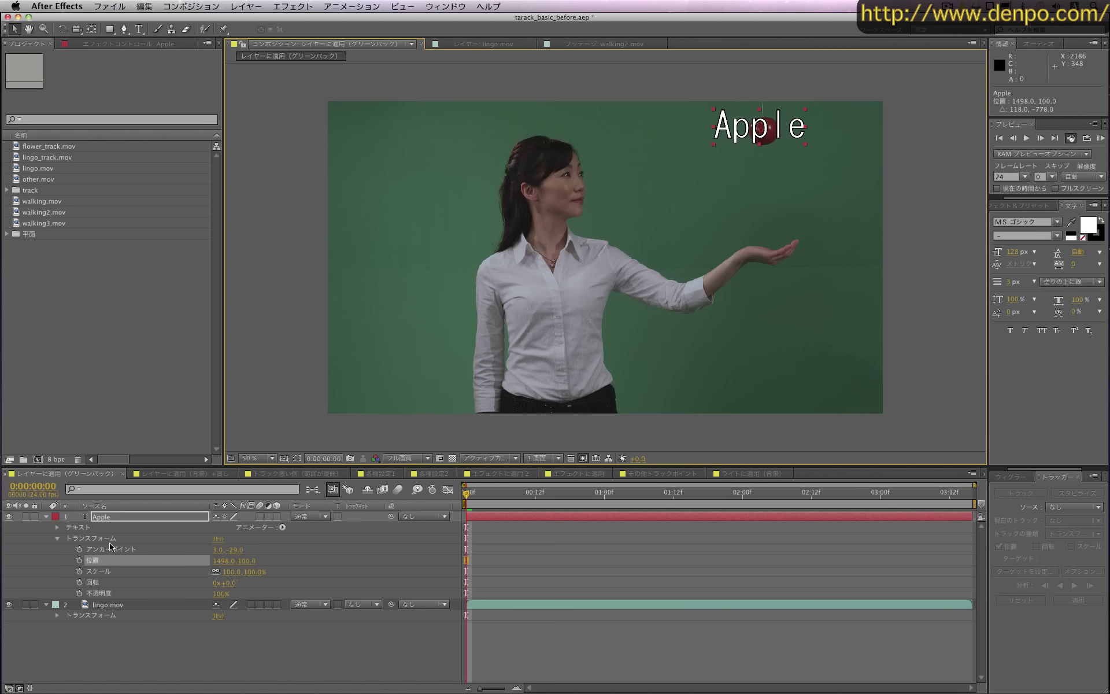
Step: Open lingo.mov in its own Layer viewer and bring up the Tracker panel
double_click(110, 607)
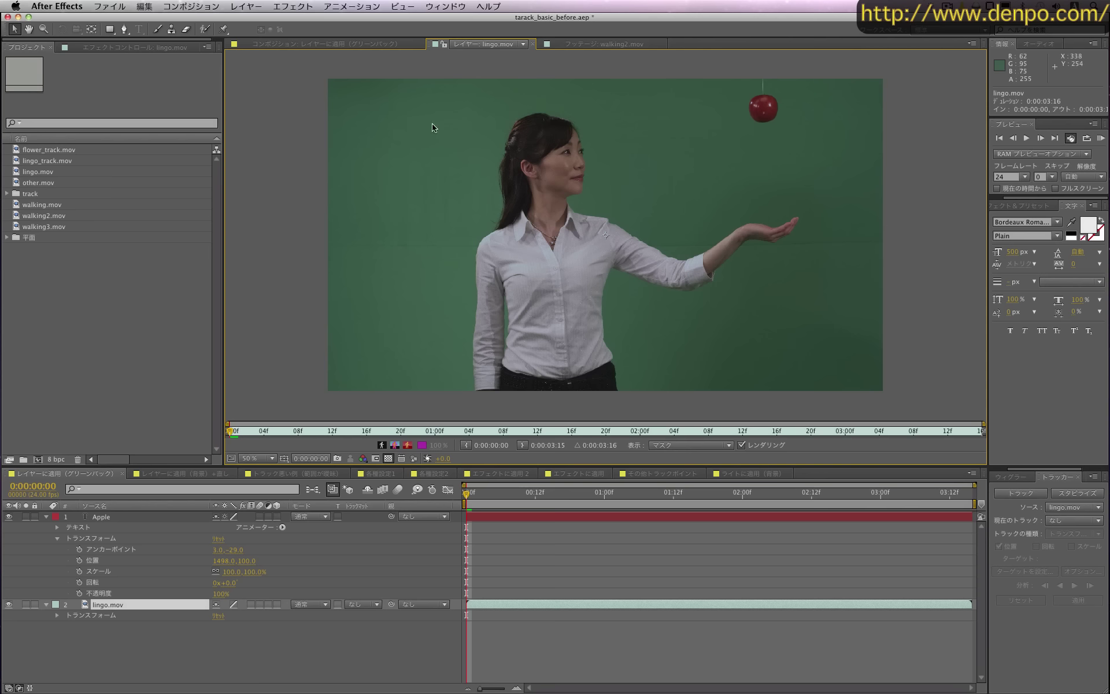
click(445, 5)
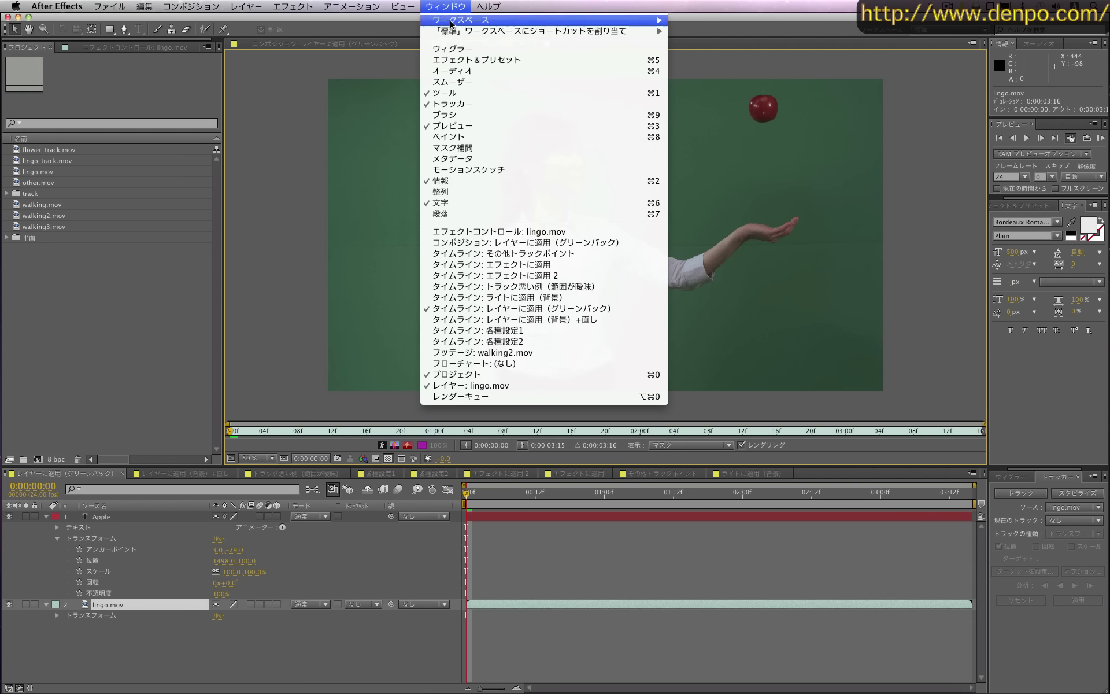
click(480, 106)
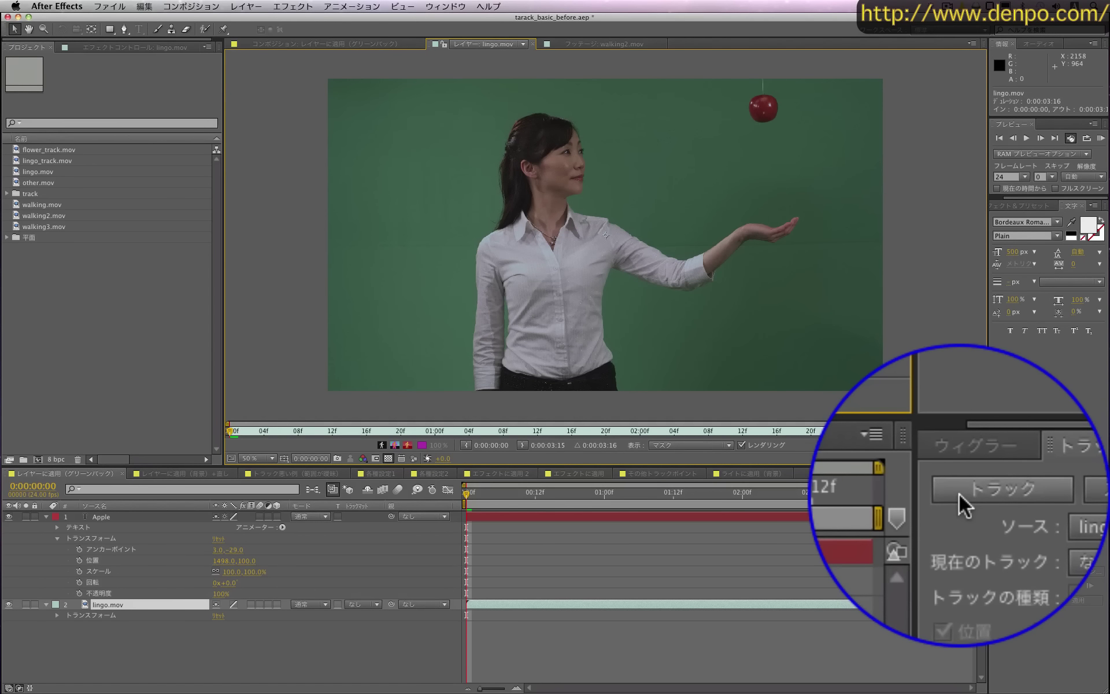
Step: Create Tracker 1 with Track Point 1 on lingo.mov and zoom the Layer view to inspect it
click(1004, 496)
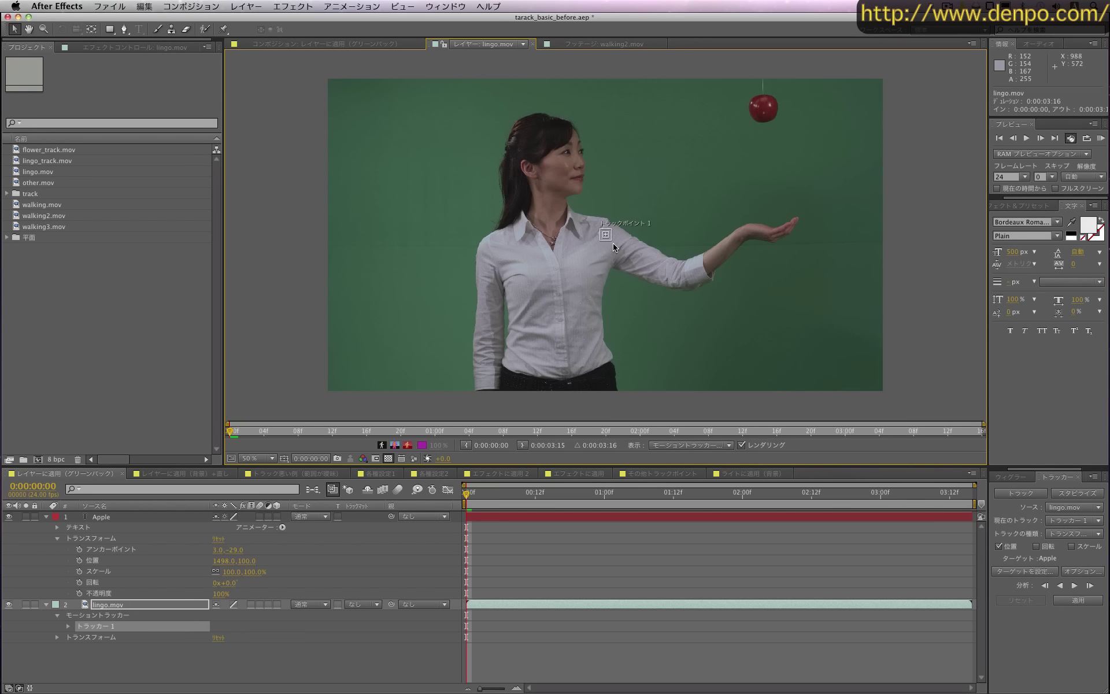
scroll(614, 246, up, 2)
scroll(614, 246, up, 2)
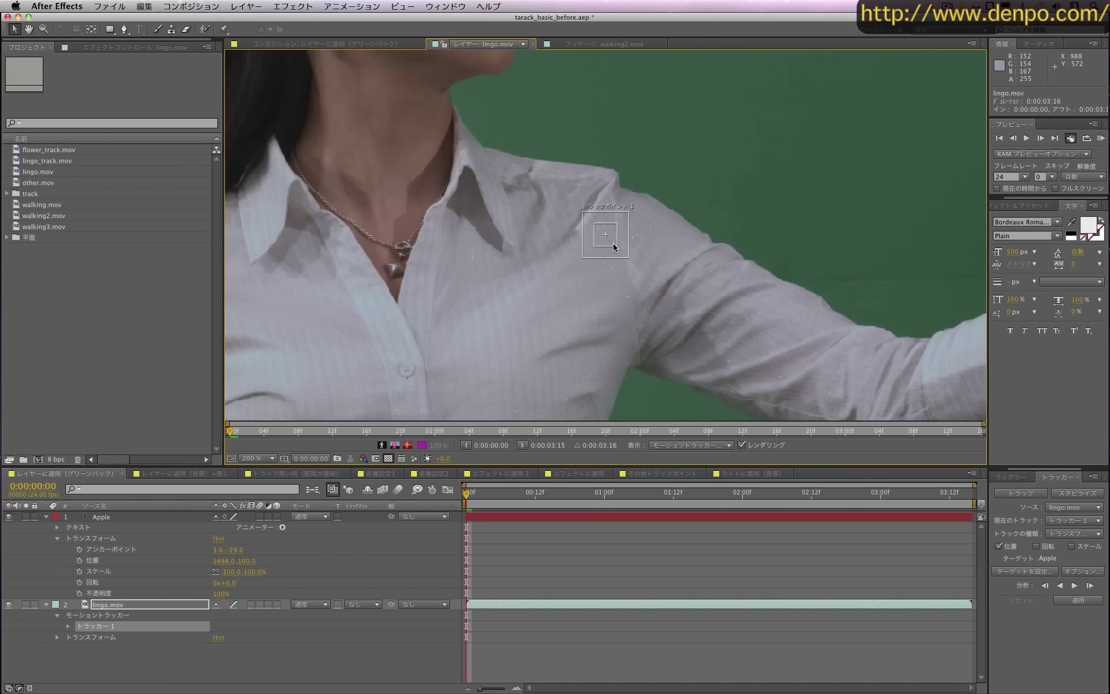
scroll(626, 240, down, 2)
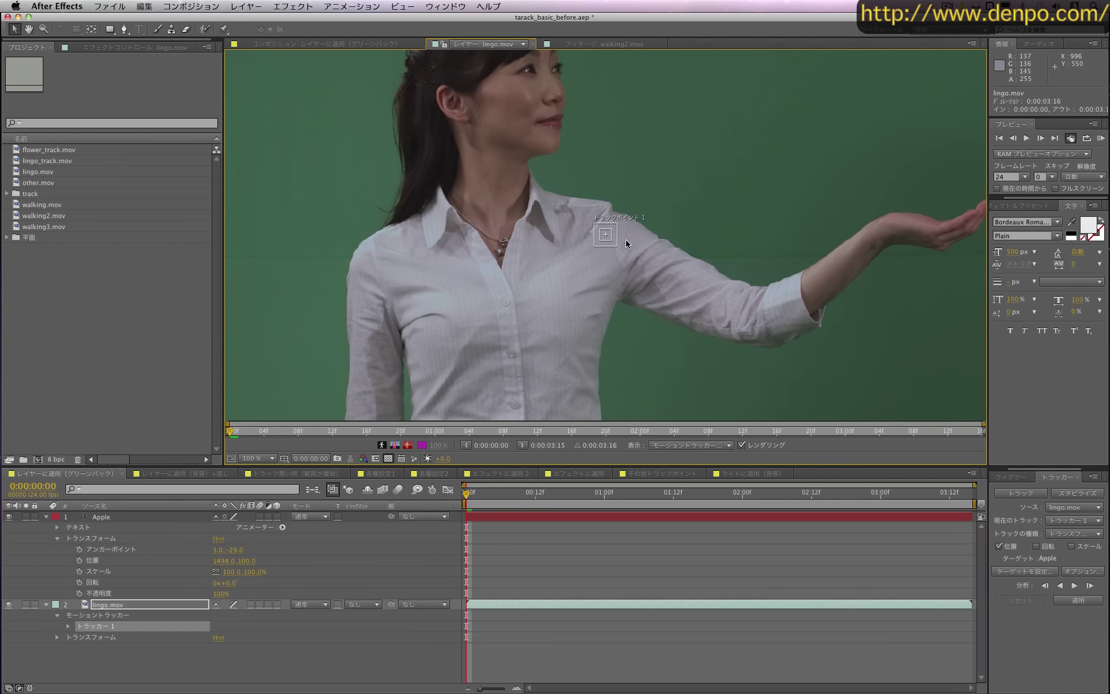
scroll(625, 240, down, 2)
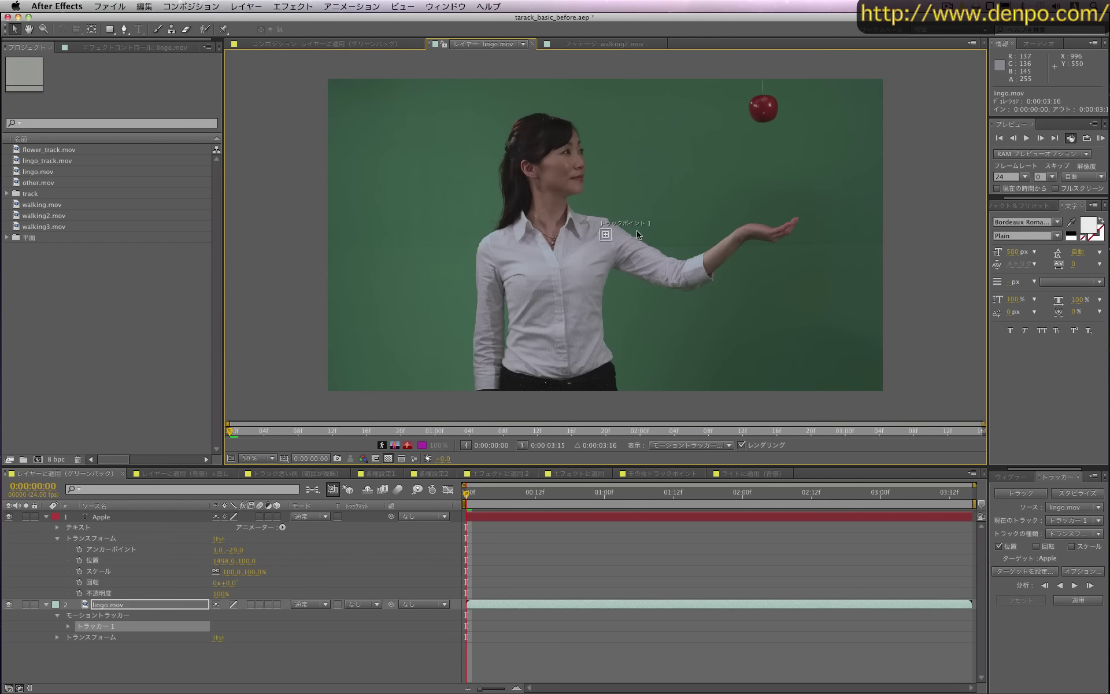
scroll(618, 240, up, 2)
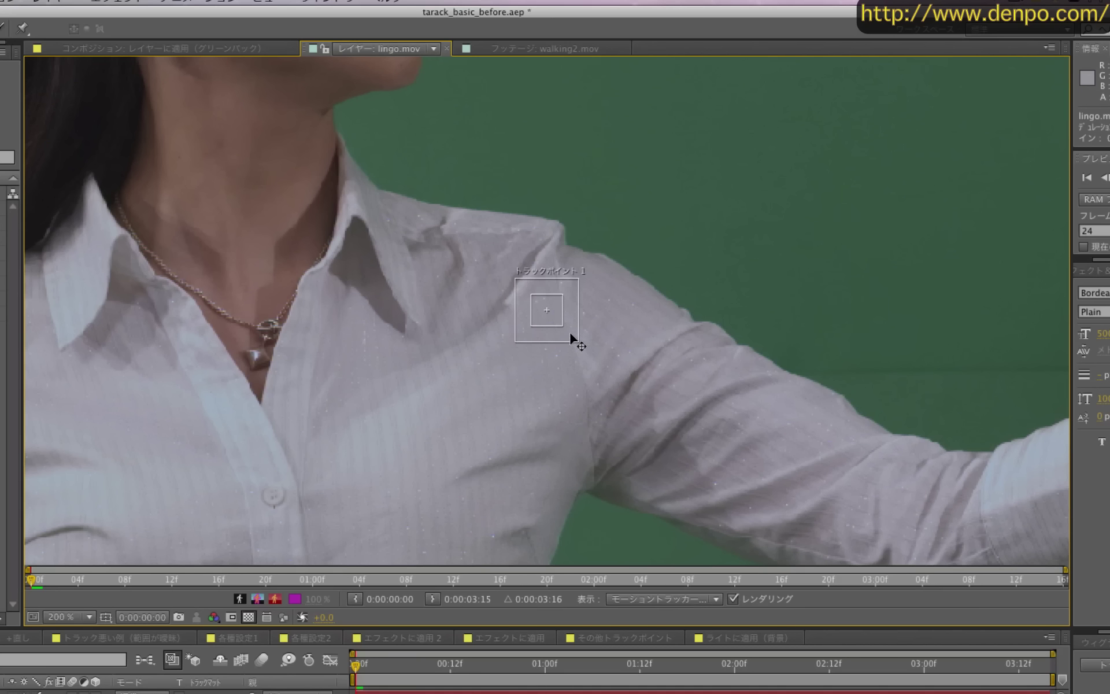
Step: Move Track Point 1 from her shirt onto the red apple, then zoom to 200%
drag(571, 331, 920, 190)
key(comma)
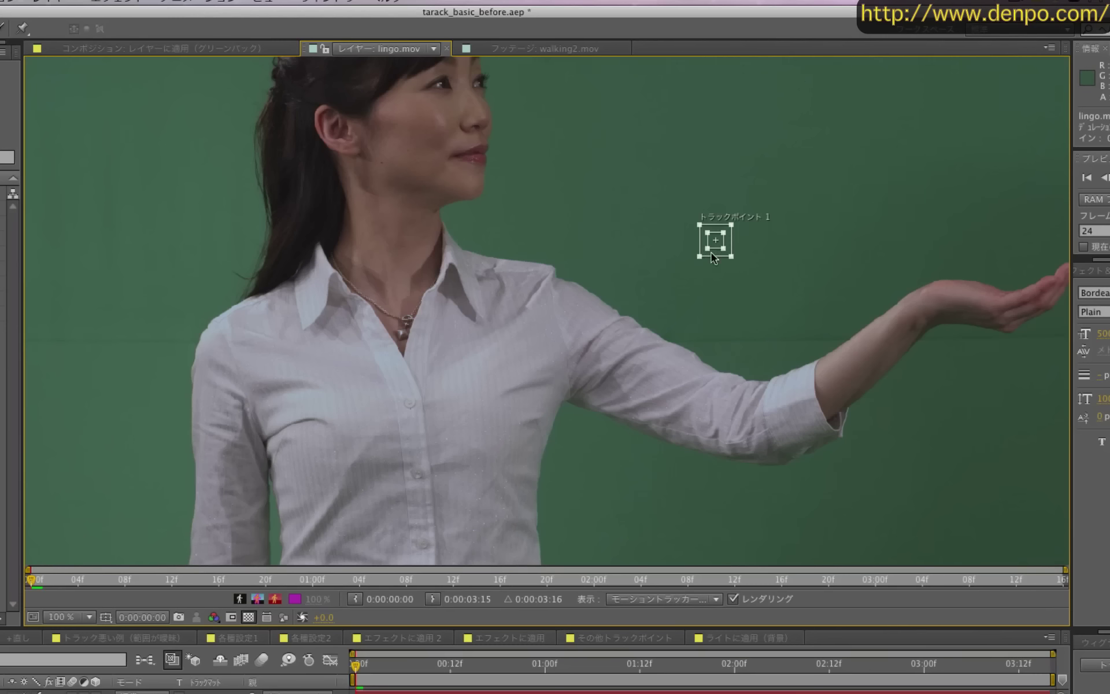
drag(711, 252, 1004, 129)
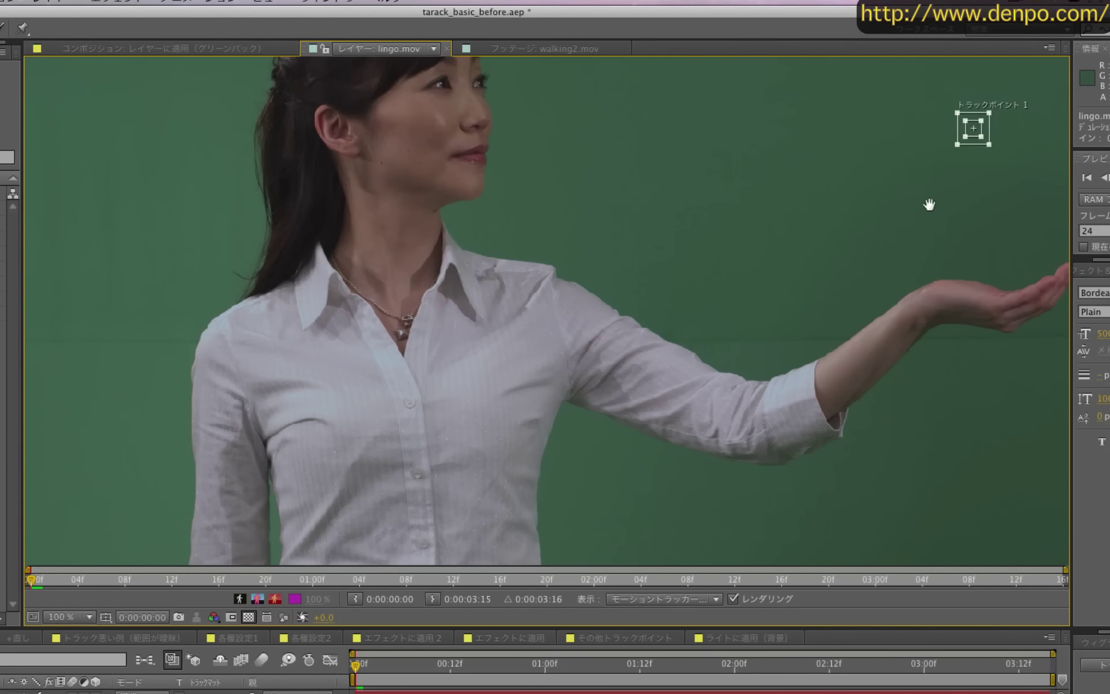
drag(928, 202, 590, 378)
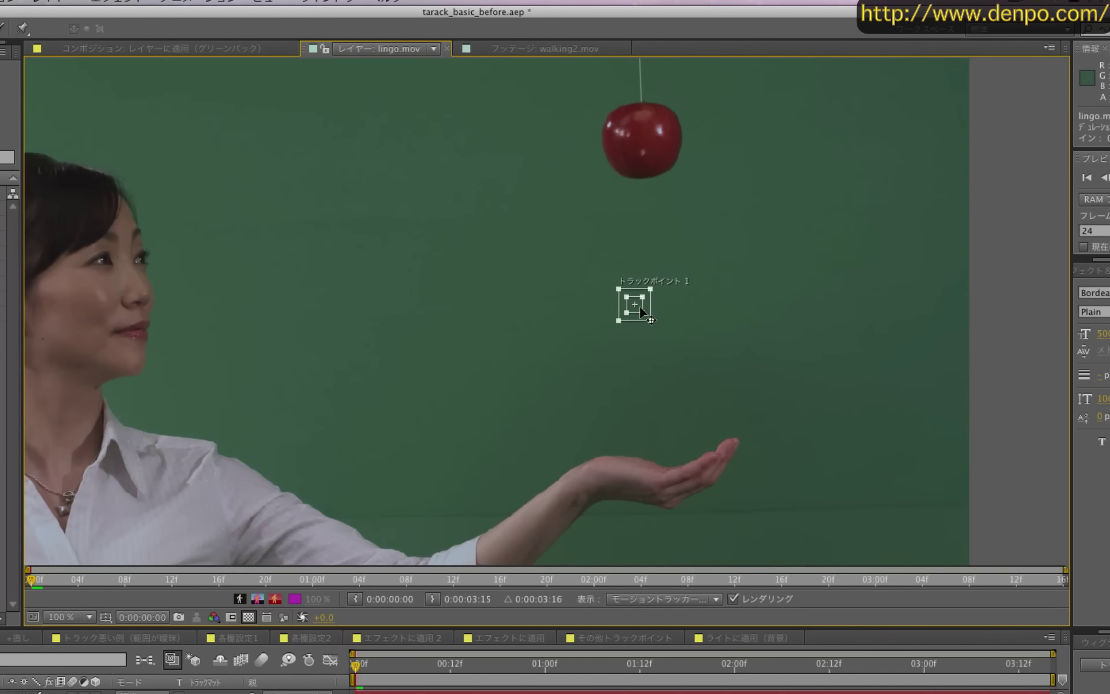
drag(648, 311, 648, 149)
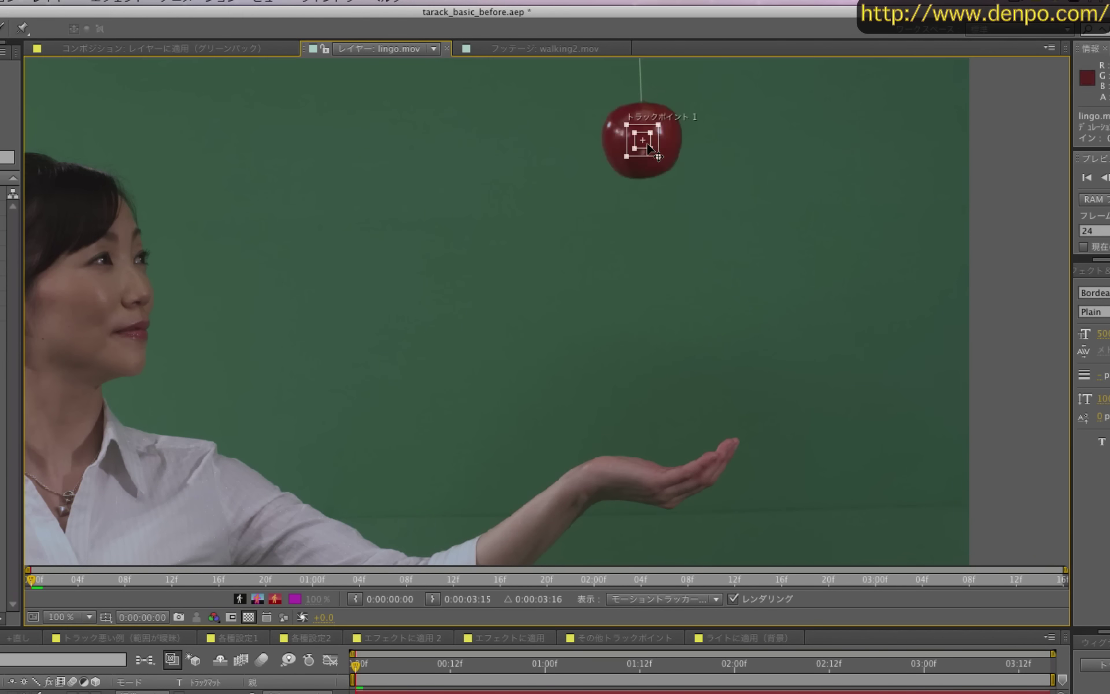
key(period)
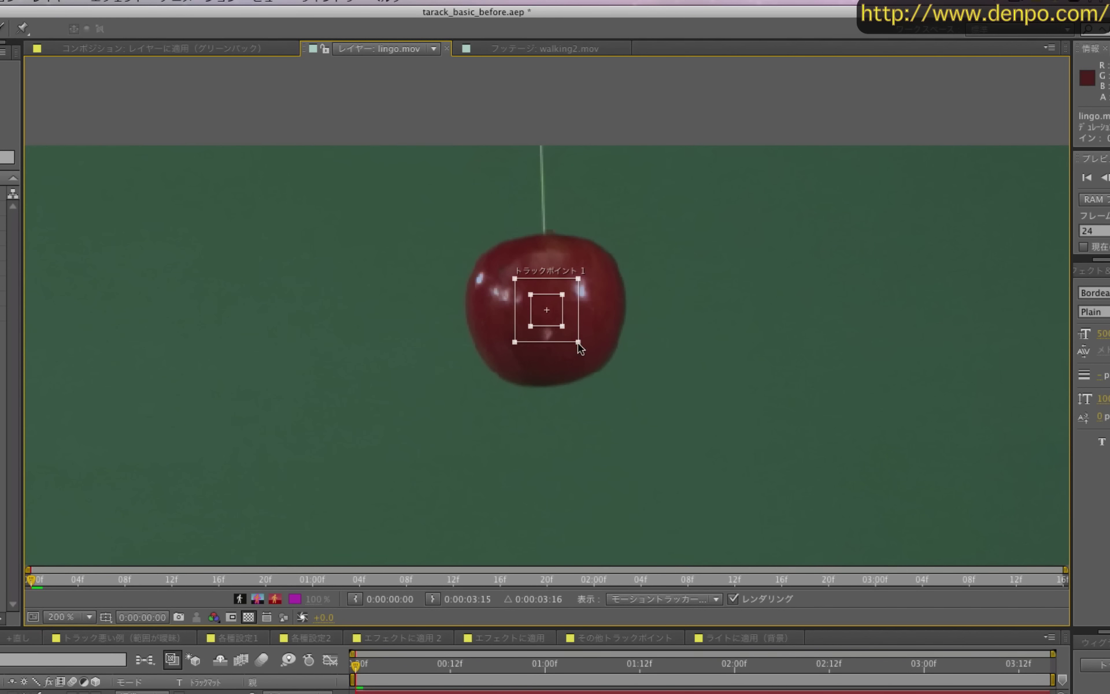
Step: Fit Track Point 1's feature box to the apple and widen its search region on both sides
drag(578, 342, 665, 423)
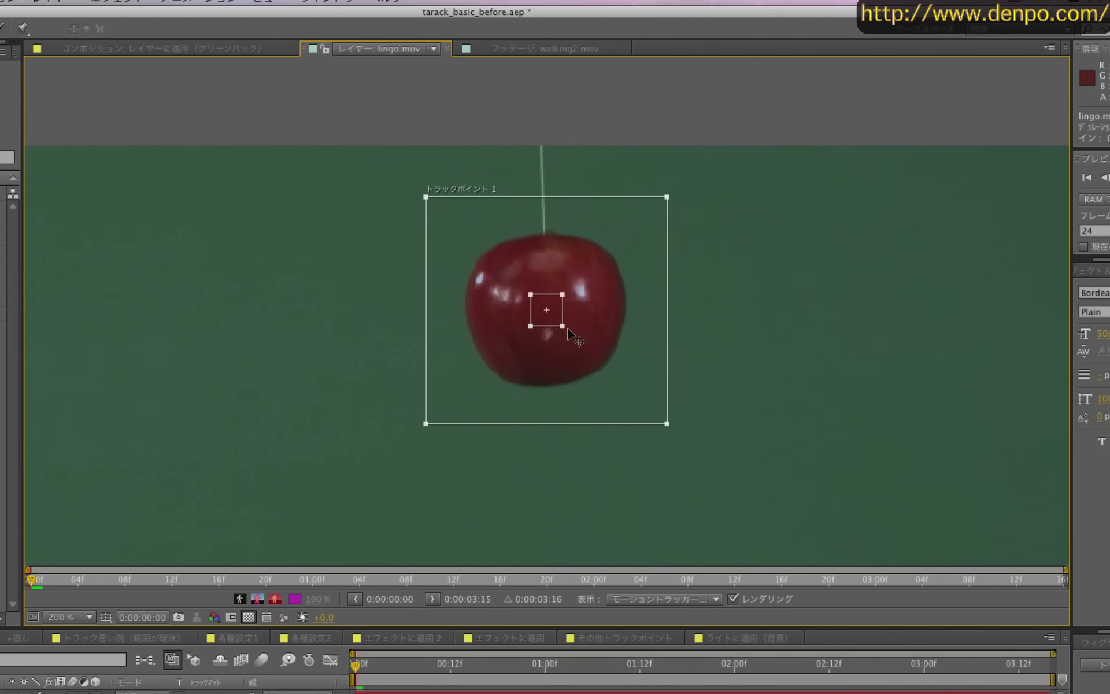
drag(563, 326, 577, 338)
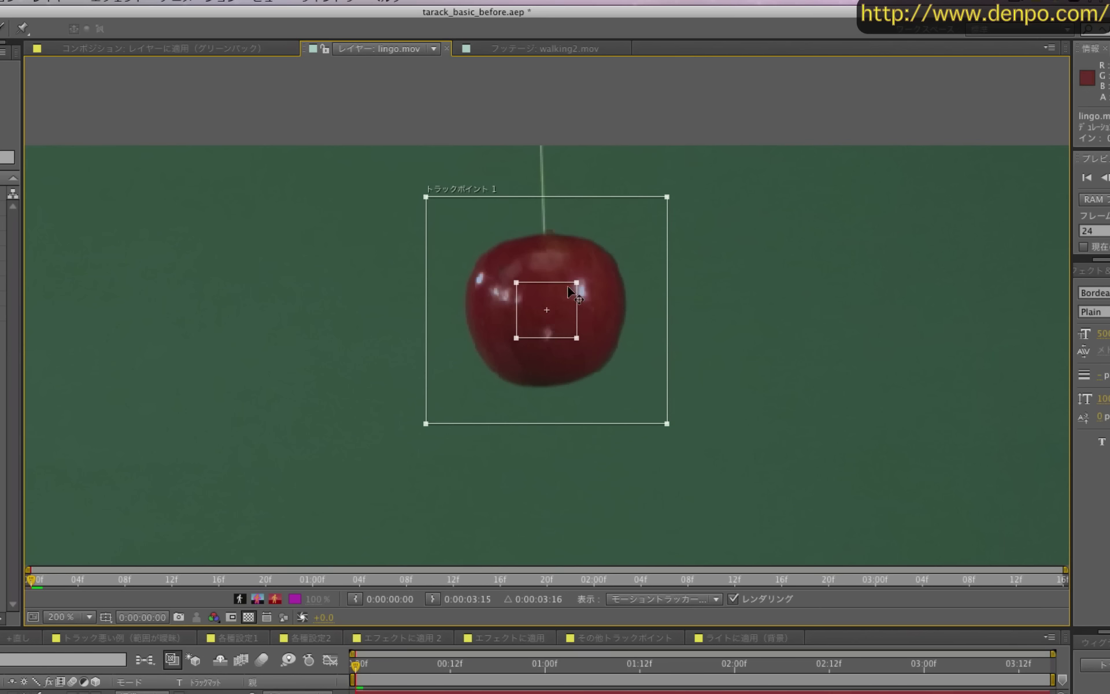
drag(577, 282, 601, 254)
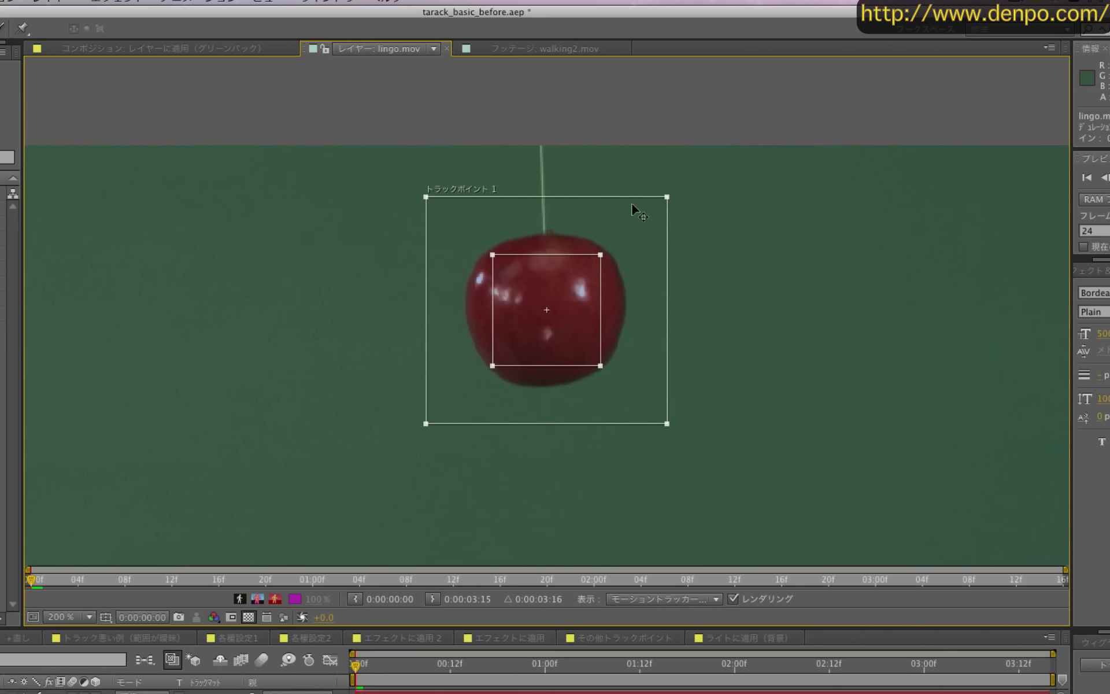
drag(666, 196, 767, 182)
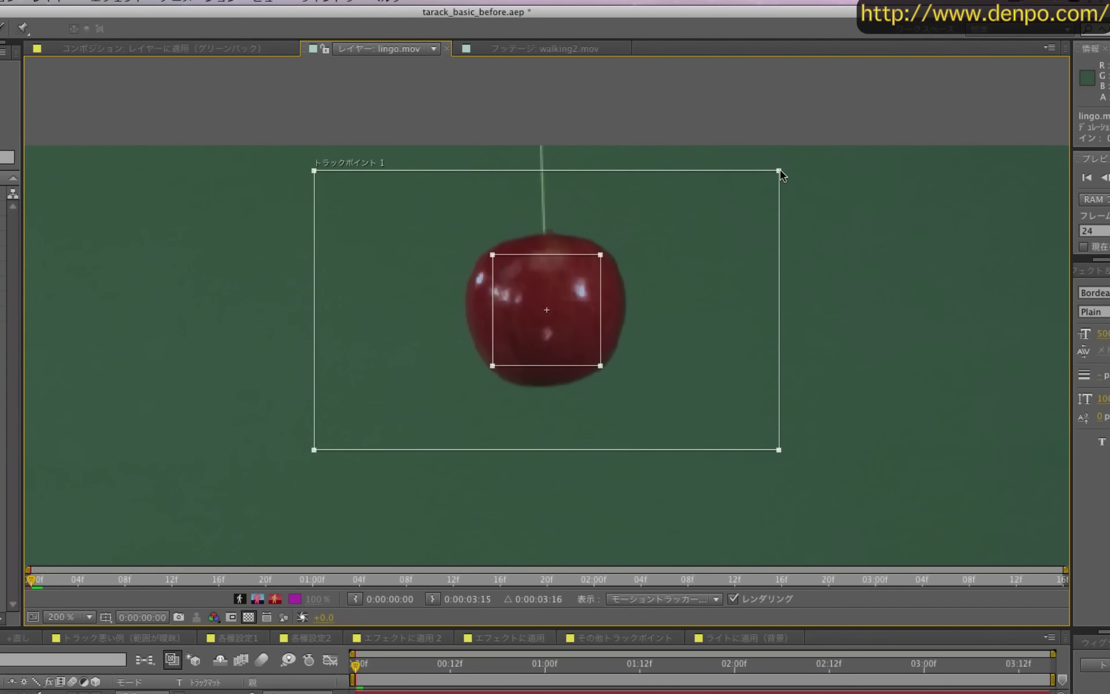
mouse_move(768, 182)
mouse_down()
mouse_move(666, 253)
mouse_move(608, 254)
mouse_move(745, 191)
mouse_move(766, 200)
mouse_up()
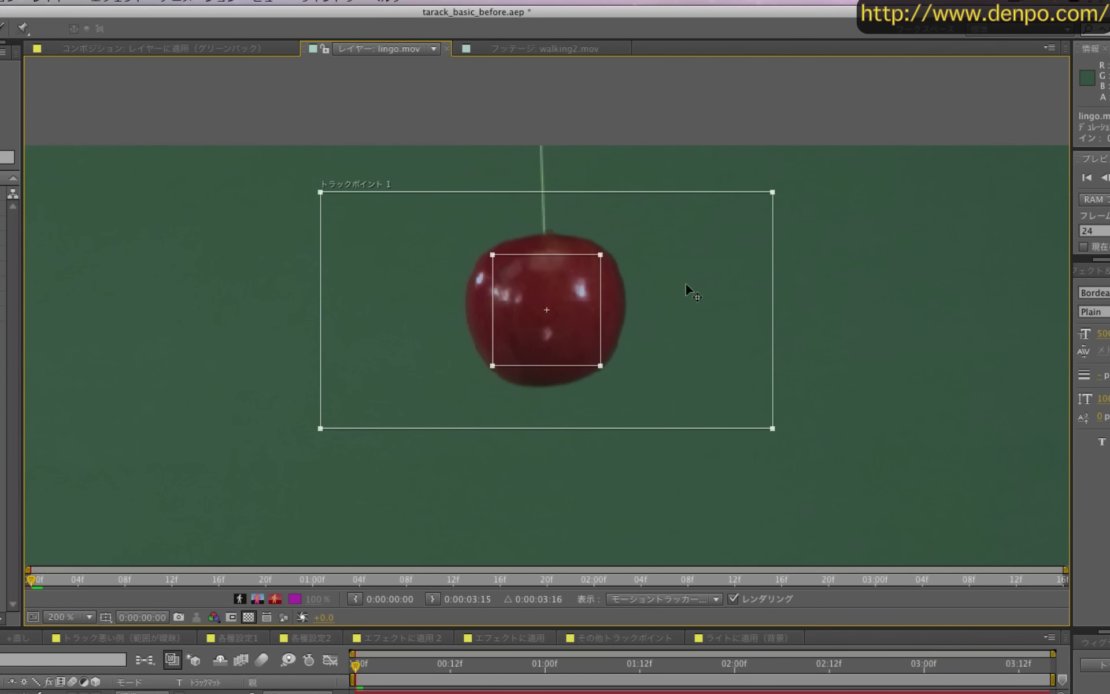
key(comma)
Step: Pan the 100% Layer view to show the whole frame with the woman and the tracked apple
mouse_move(404, 428)
mouse_down()
mouse_move(576, 330)
mouse_move(597, 297)
mouse_up()
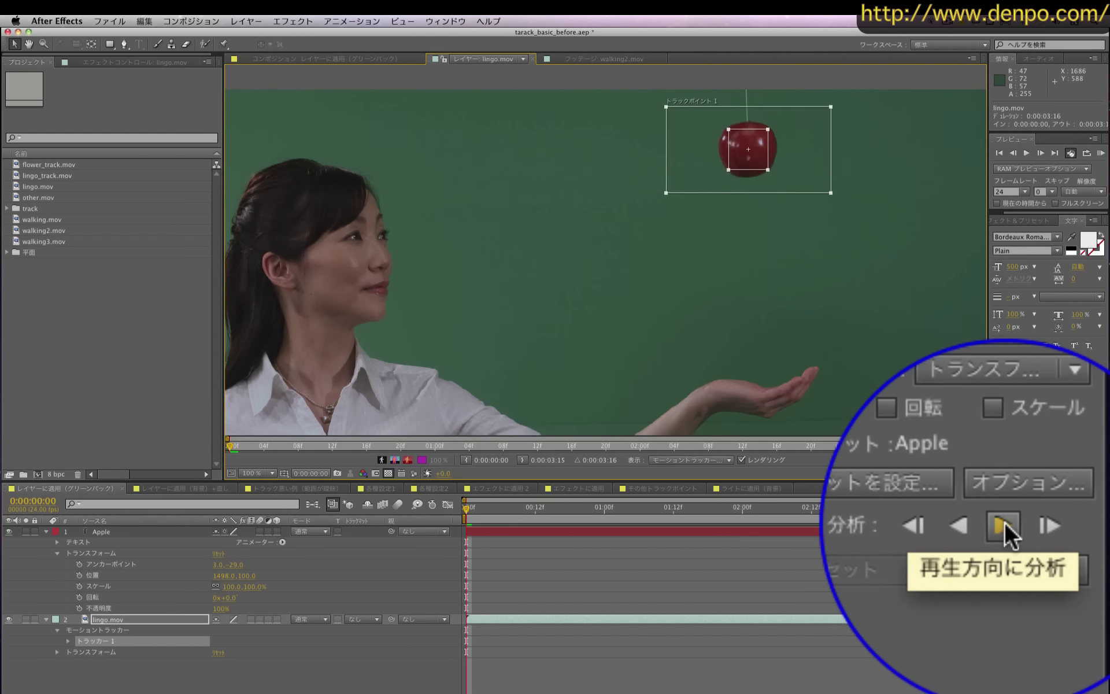
Step: Analyze Track Point 1 forward through lingo.mov, following the apple down into her hand
click(1075, 601)
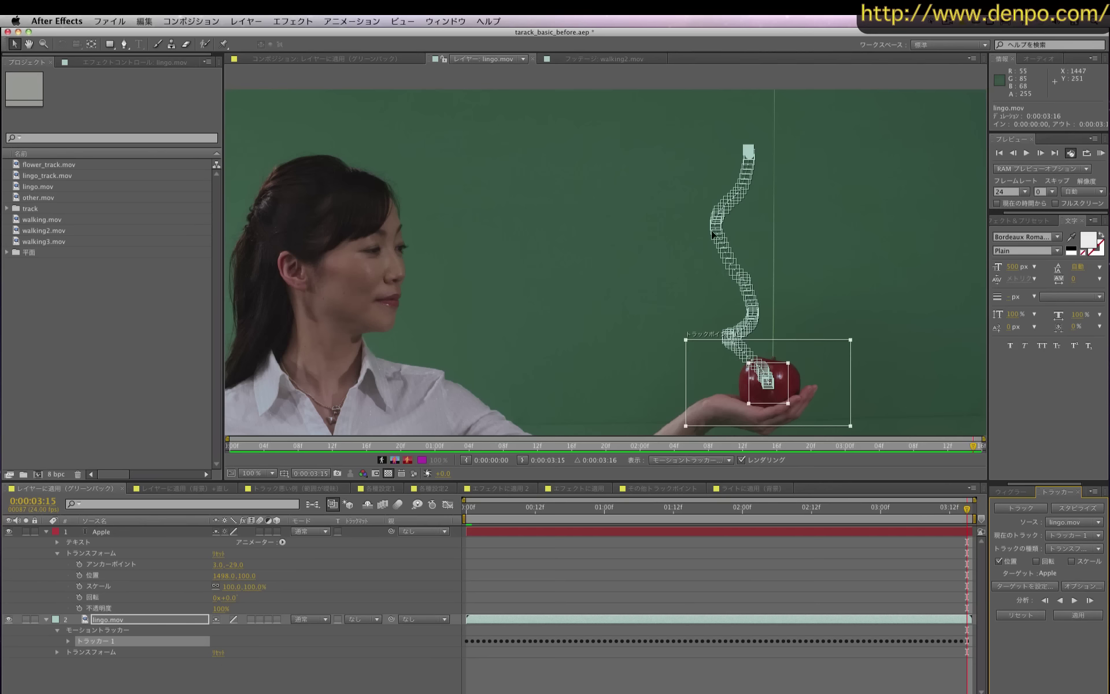
Step: Expand Tracker 1's Track Point 1 keyframes and scrub the clip to verify the track
drag(929, 506, 926, 509)
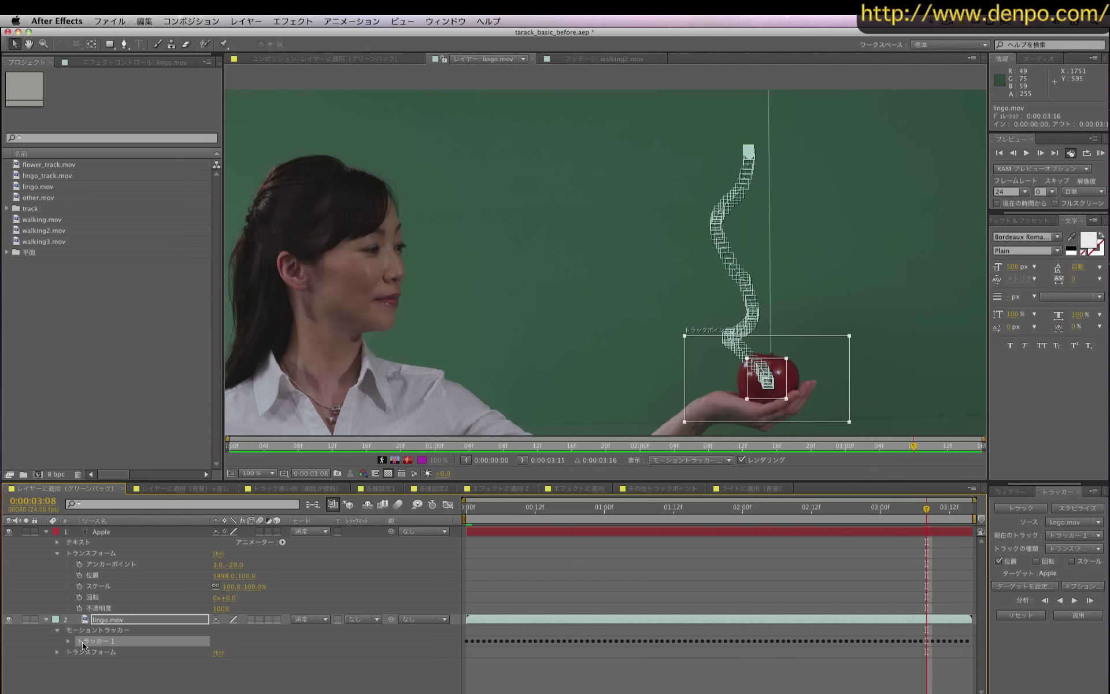
click(68, 640)
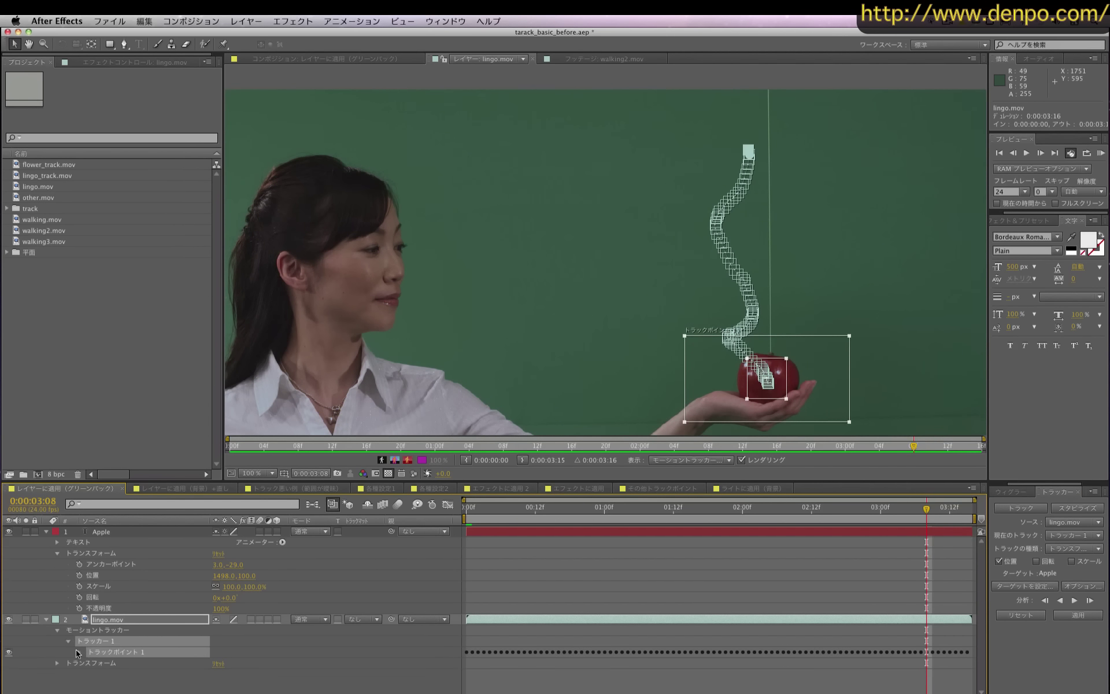
click(78, 651)
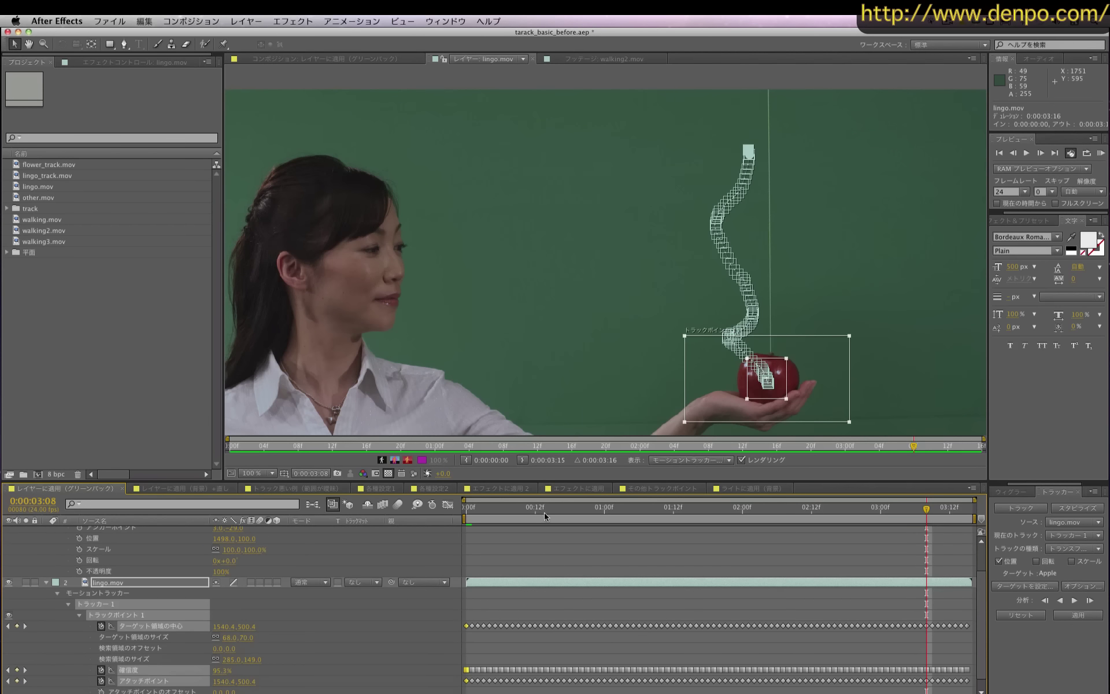
drag(883, 510, 533, 507)
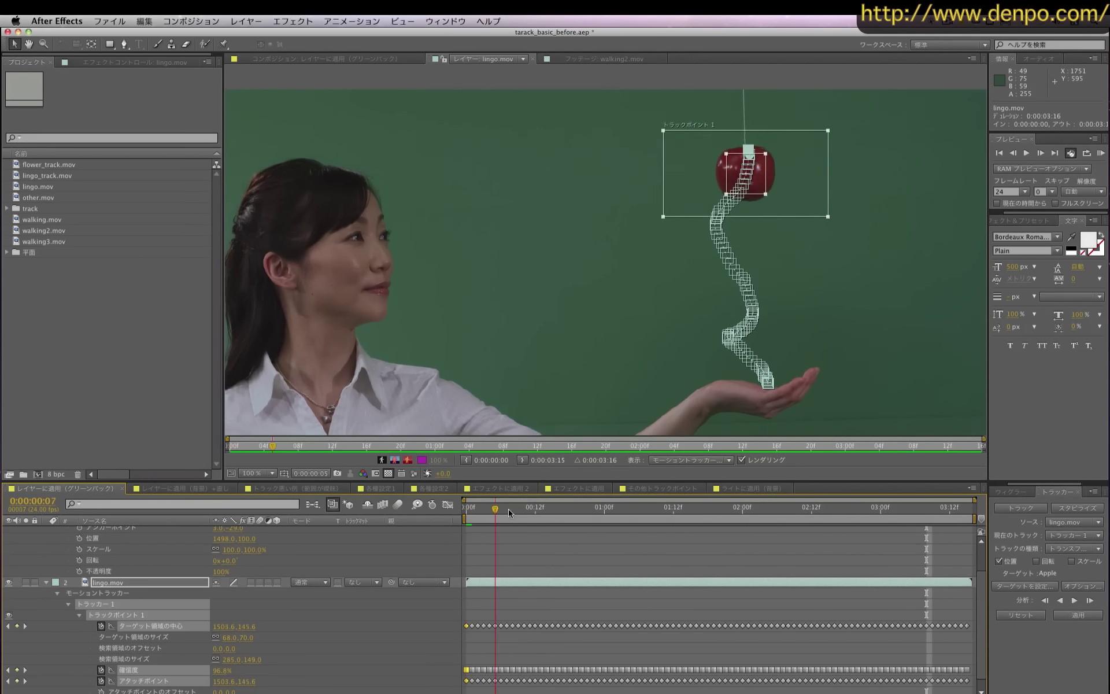
drag(532, 507, 944, 512)
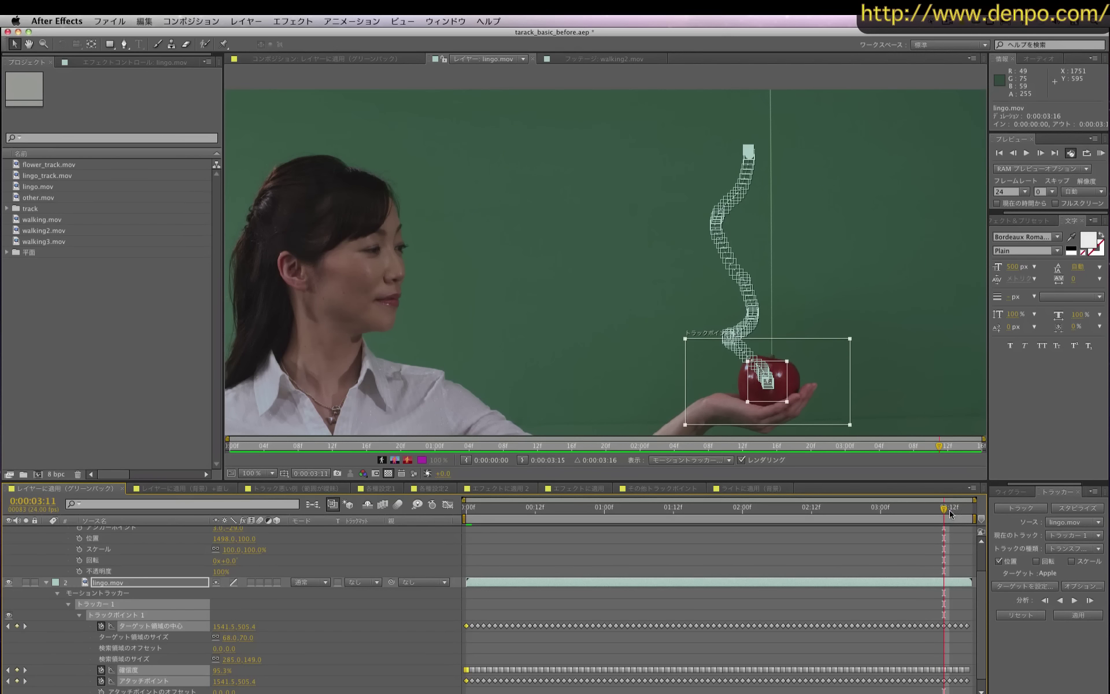
Step: Set the Apple layer as the tracker's motion target
click(1018, 588)
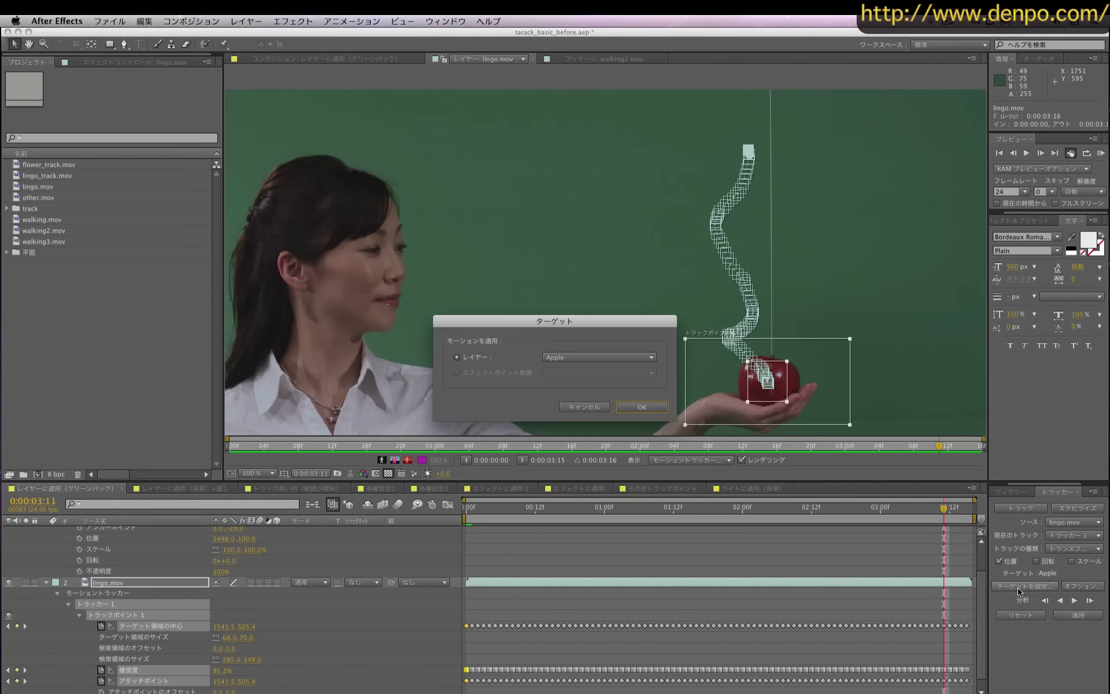
click(587, 351)
click(576, 372)
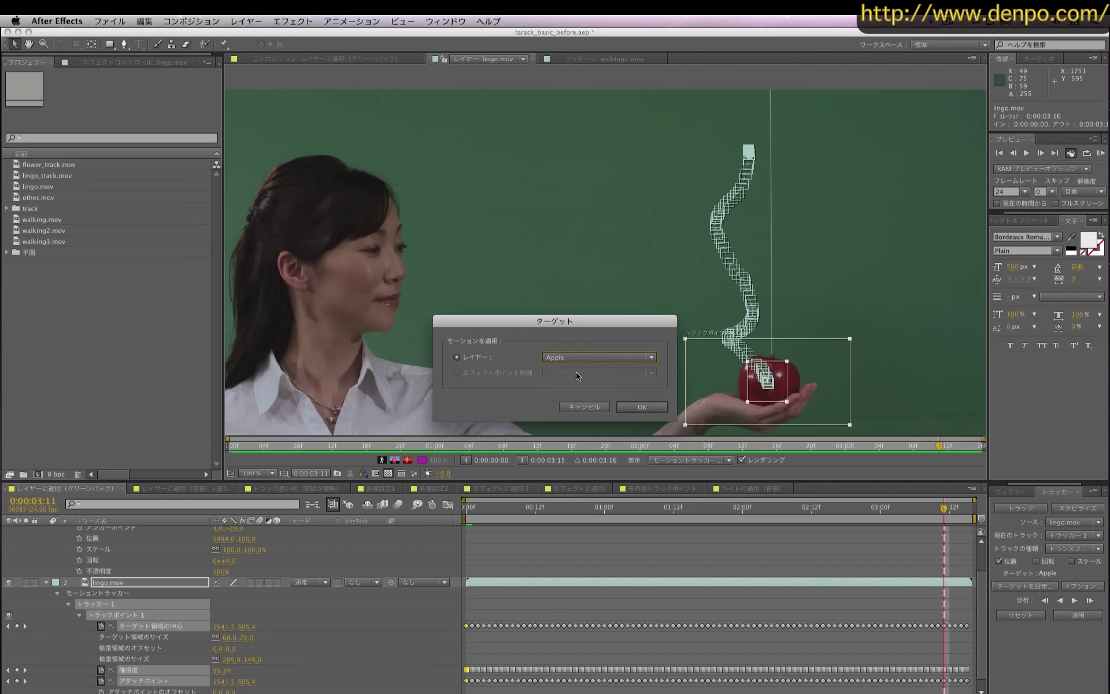
click(632, 405)
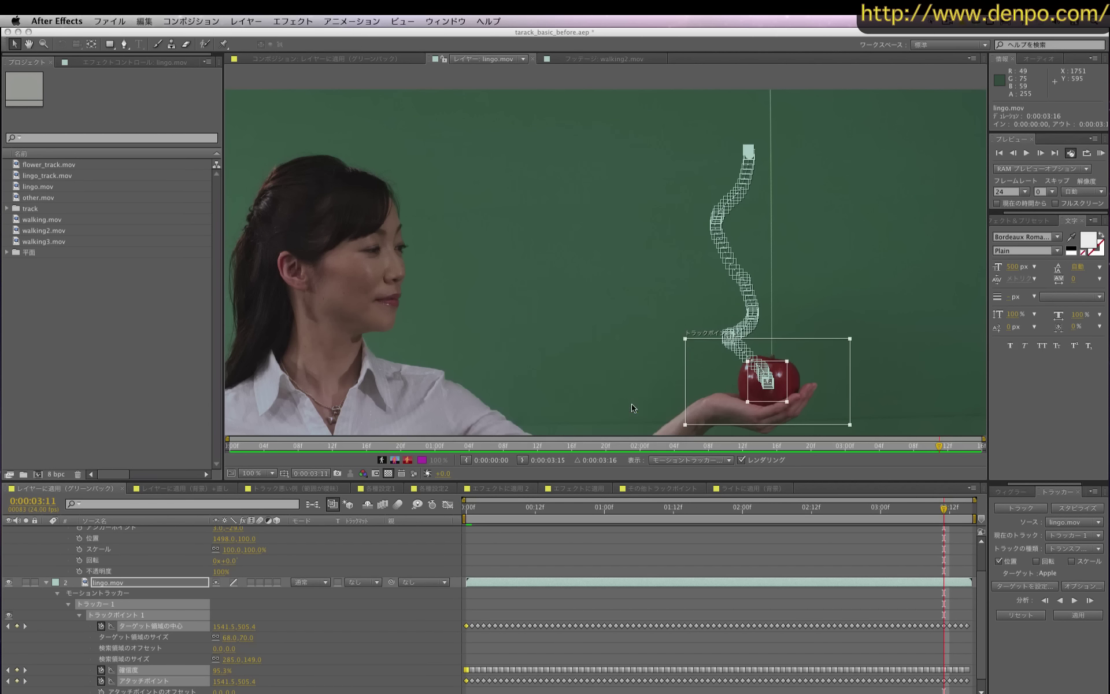
Step: Apply the tracking data to the Apple layer on both X and Y
click(1075, 617)
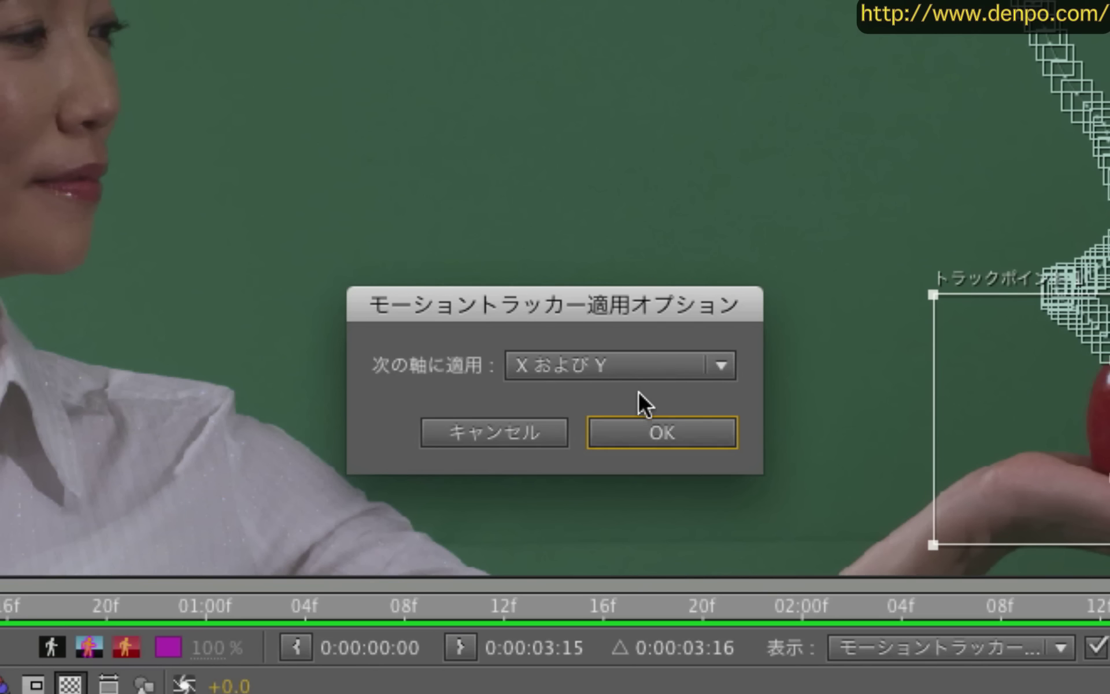
click(644, 372)
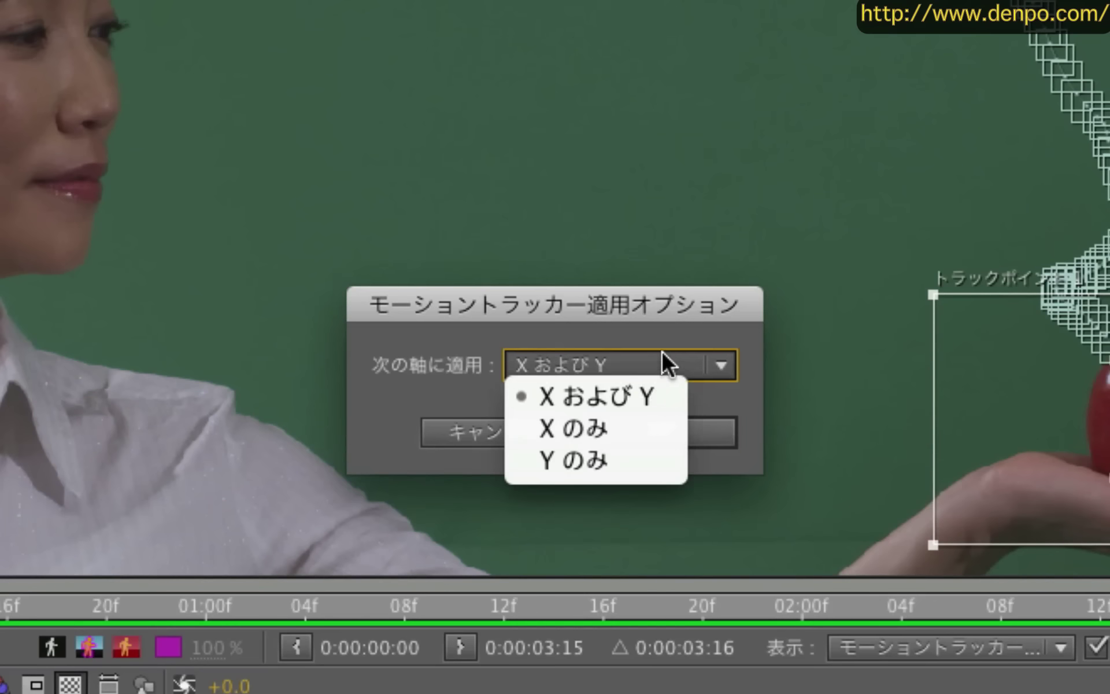
click(692, 319)
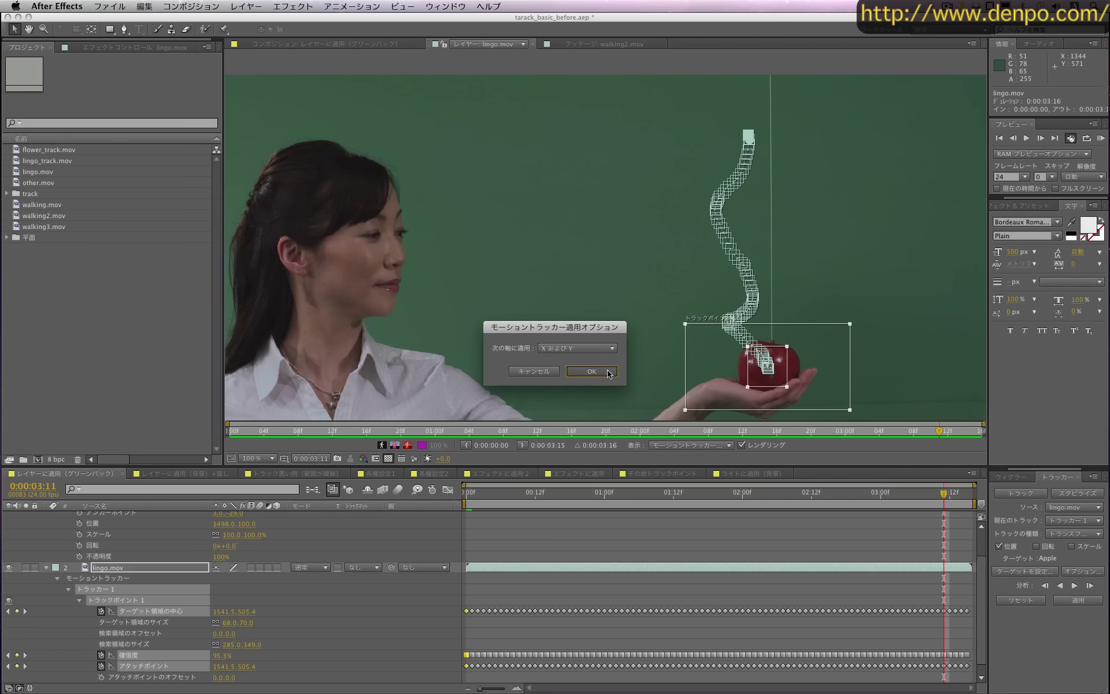
click(608, 373)
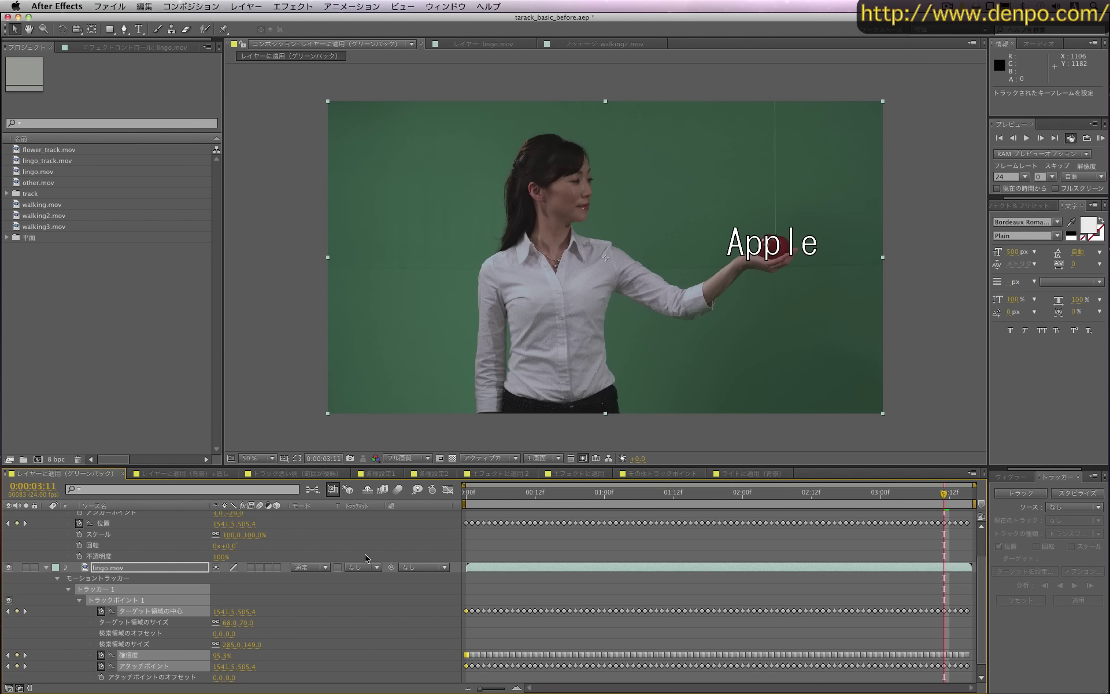
scroll(366, 557, up, 3)
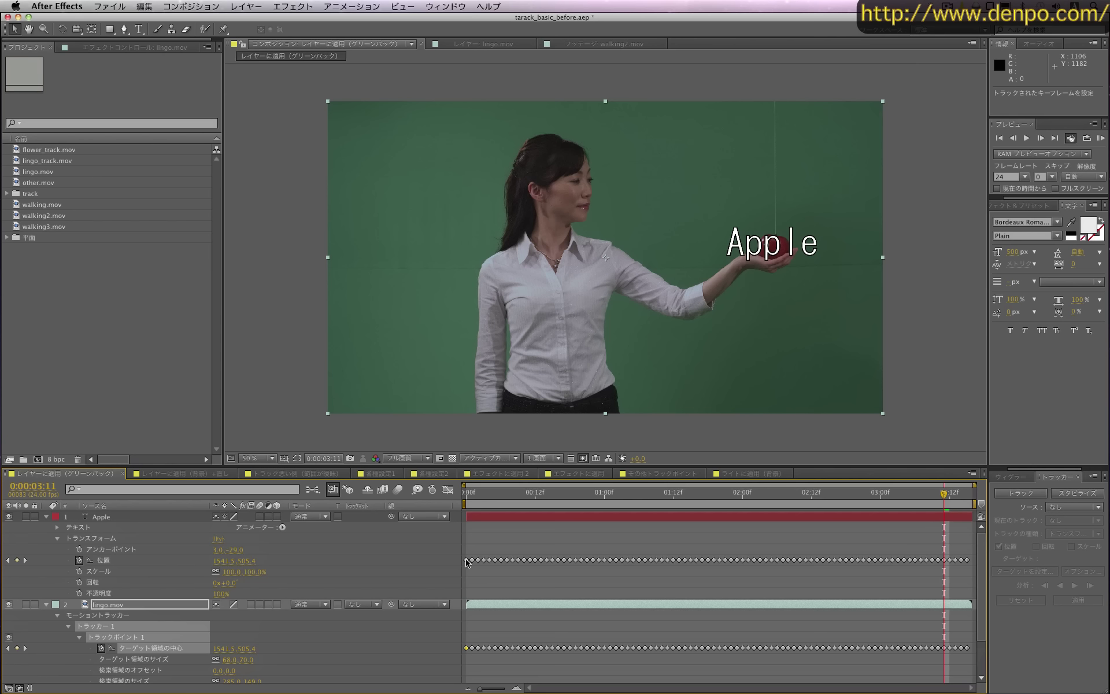
mouse_move(486, 560)
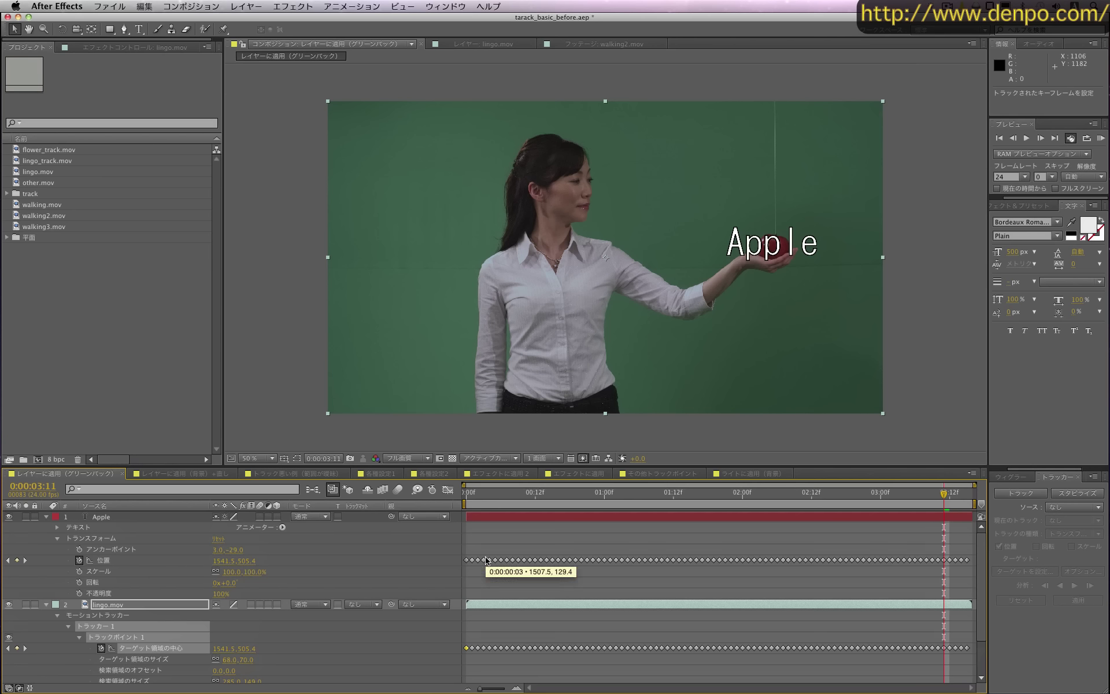
drag(474, 498, 921, 506)
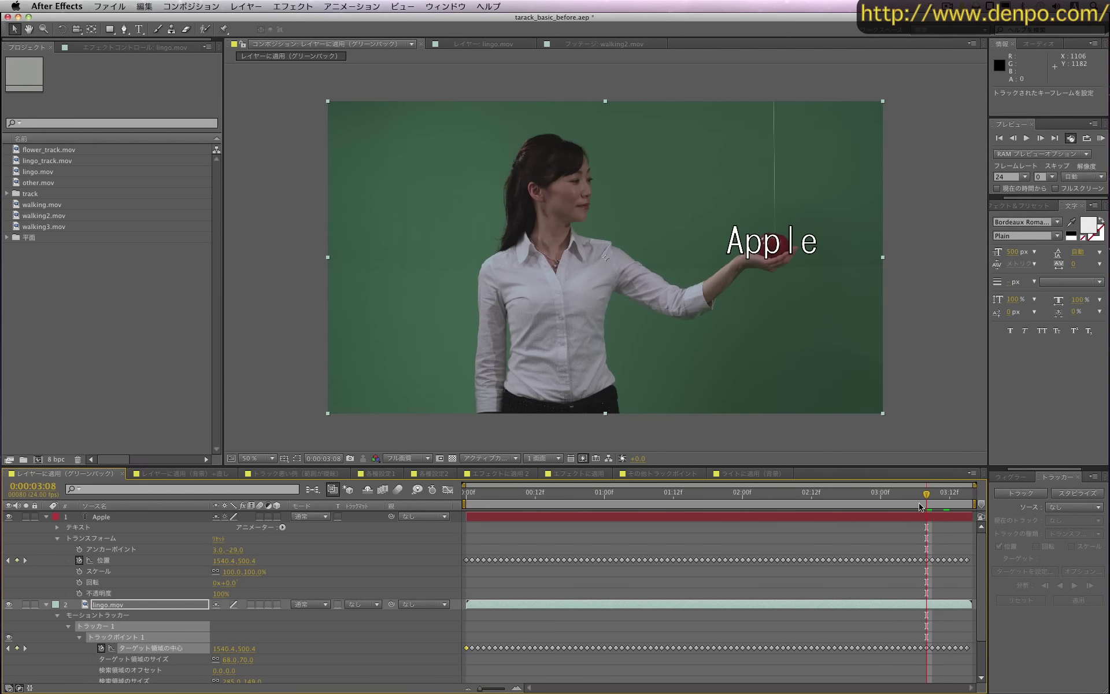